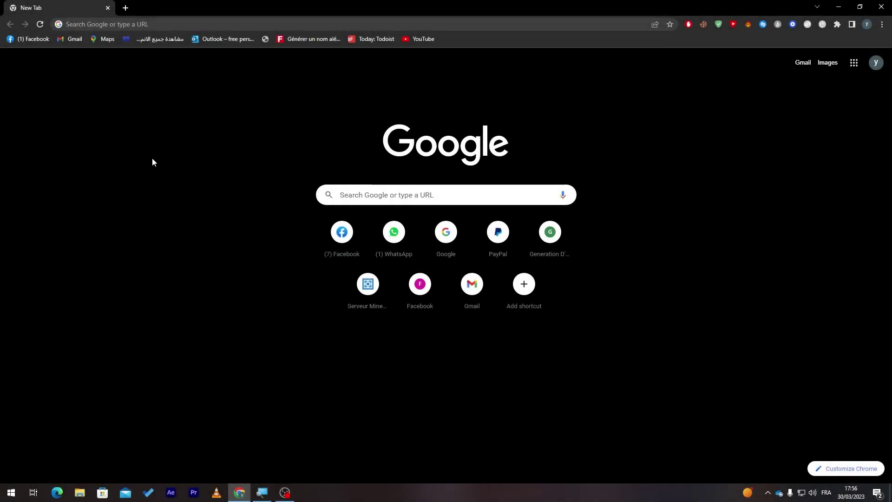
Enter semrush in Chrome's address bar and load semrush.com
left_click(87, 27)
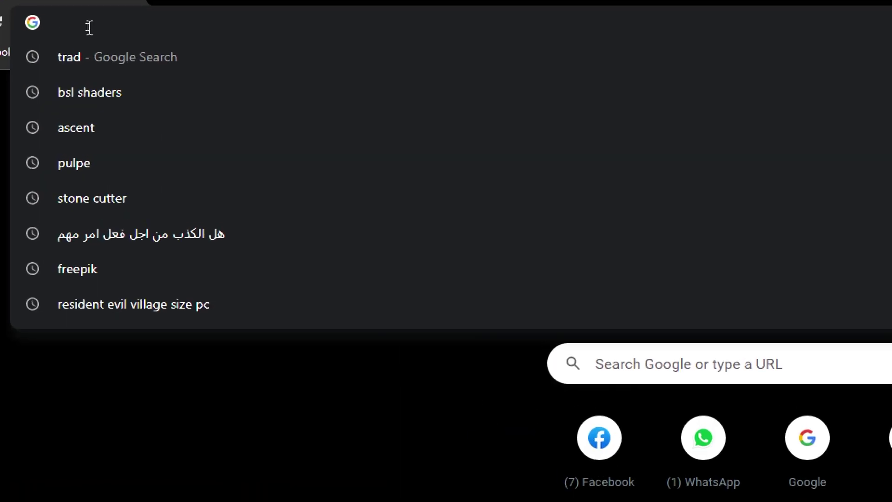
type("semrush.com")
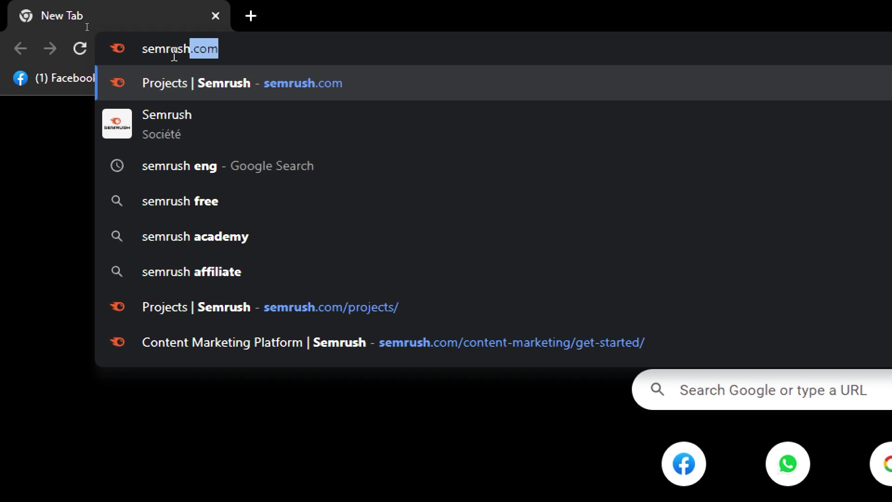
key("Return")
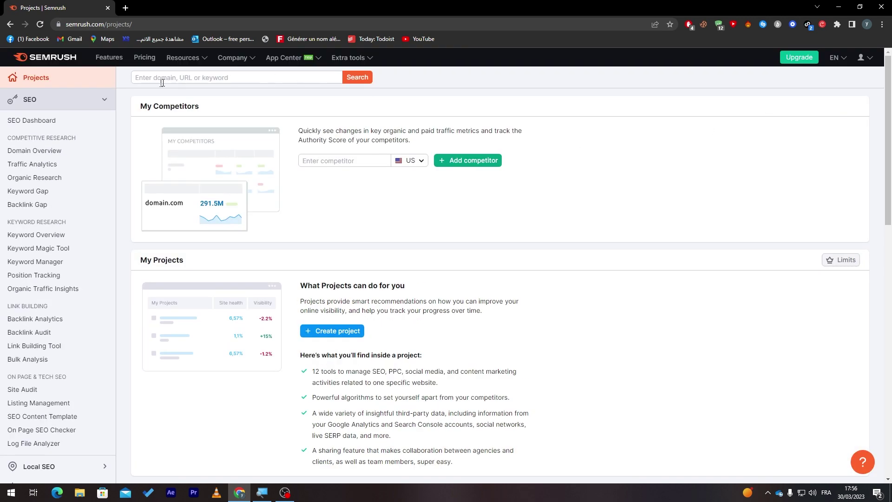
Open Plans & Pricing and browse the Compare Plans table, including the Looker Studio rows
left_click(155, 64)
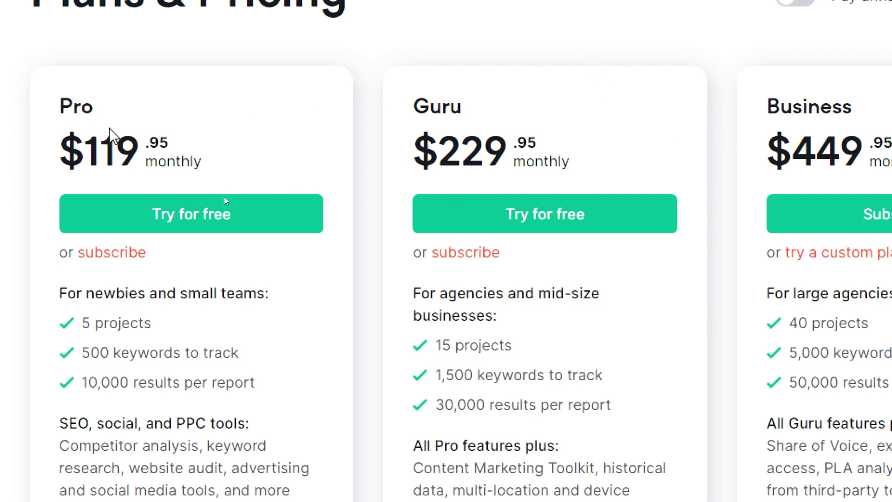
scroll(115, 323, "down", 1)
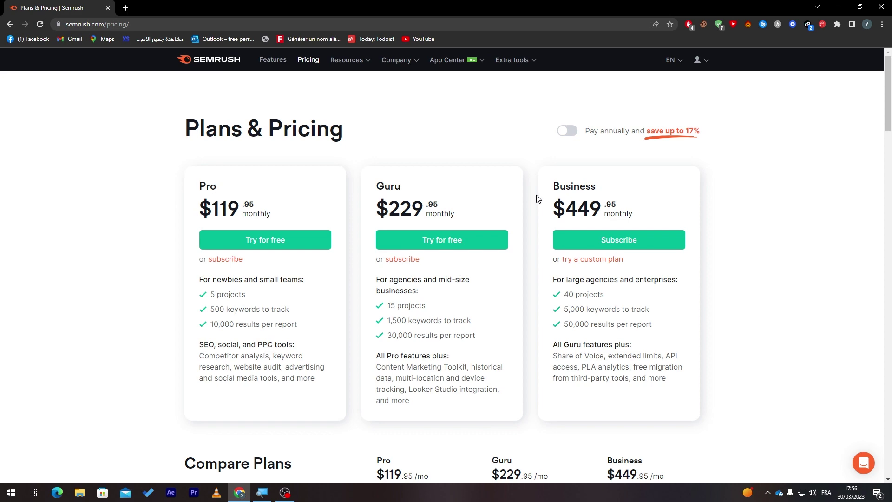
left_click_drag(887, 99, 885, 169)
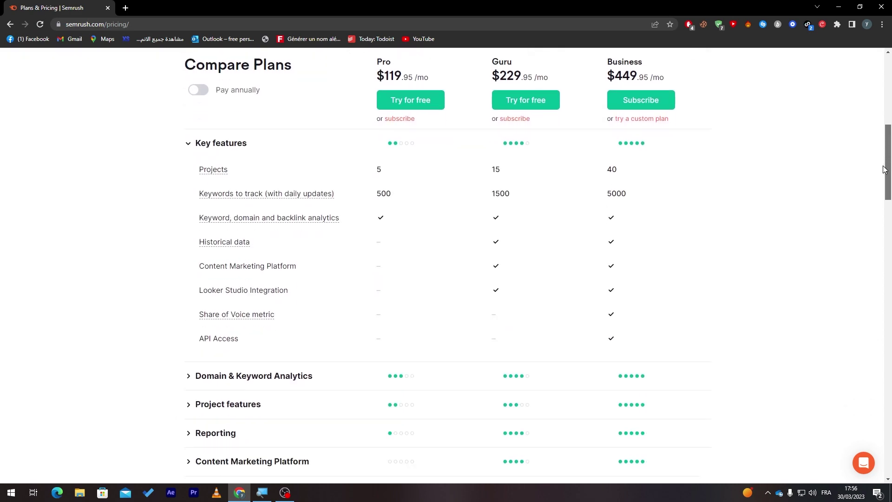
scroll(638, 260, "up", 1)
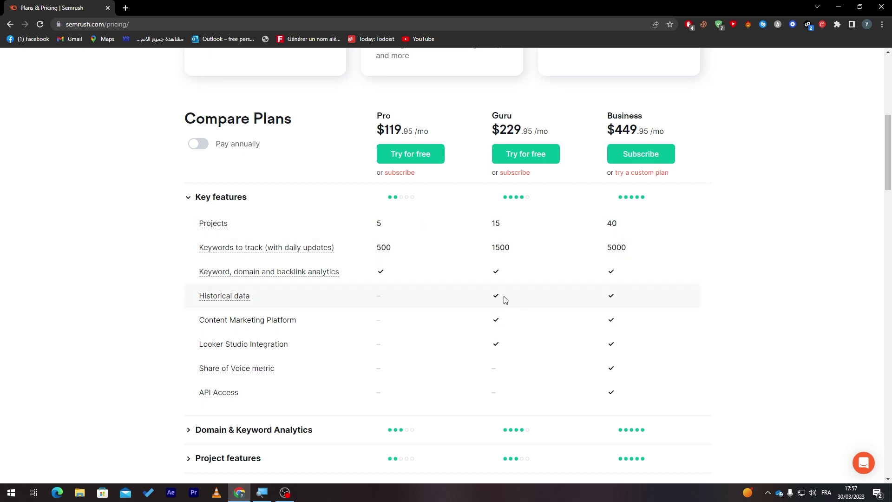
left_click_drag(506, 299, 501, 341)
left_click(767, 237)
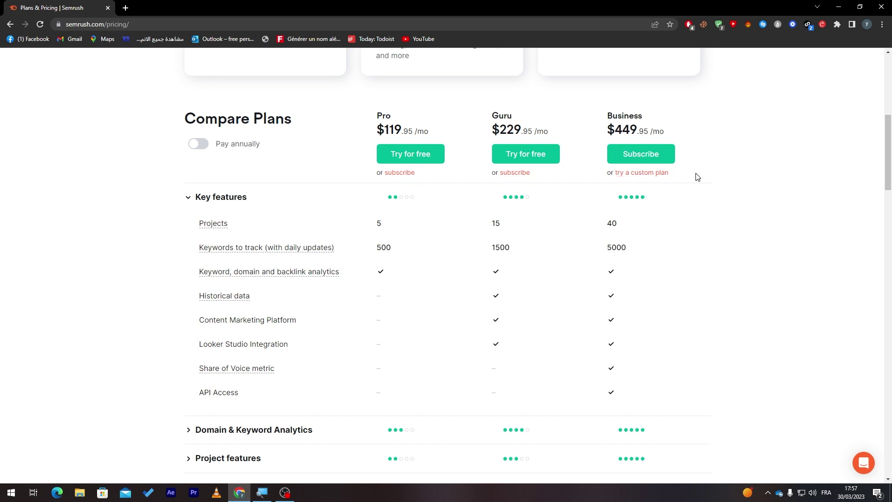
Open and close the custom plan request form, then return to the page top
left_click(646, 173)
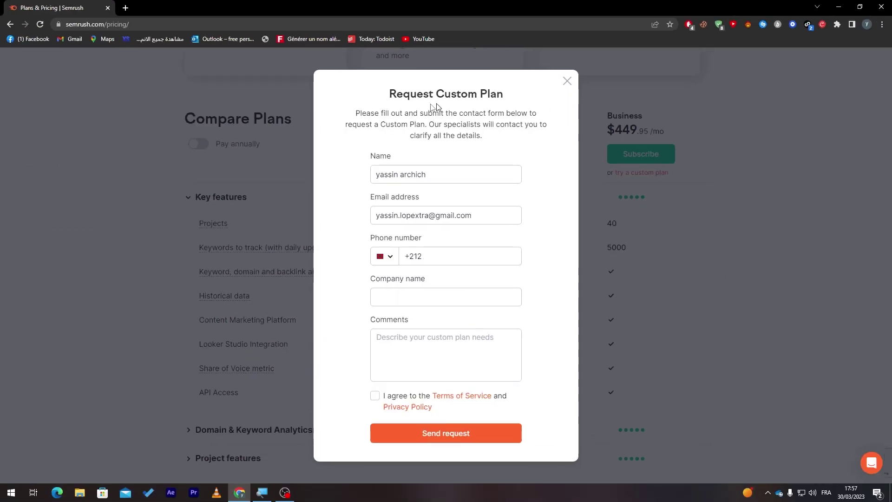
double_click(409, 95)
left_click(566, 82)
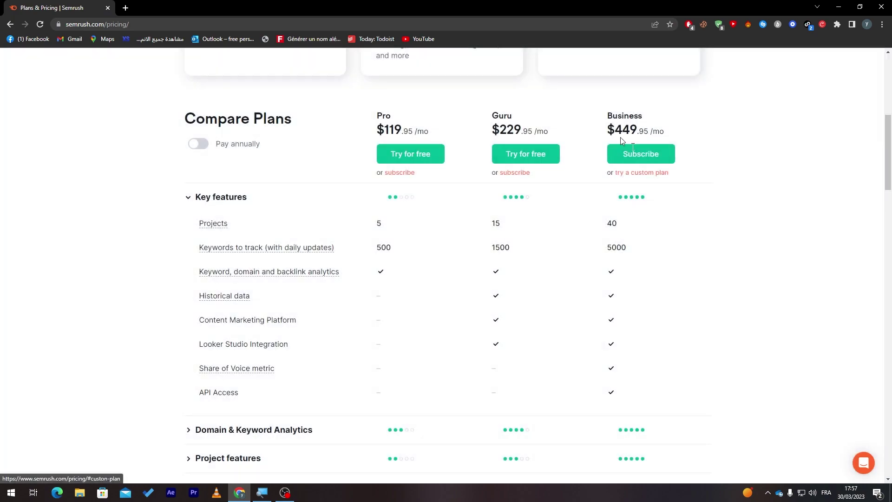
left_click_drag(889, 156, 890, 60)
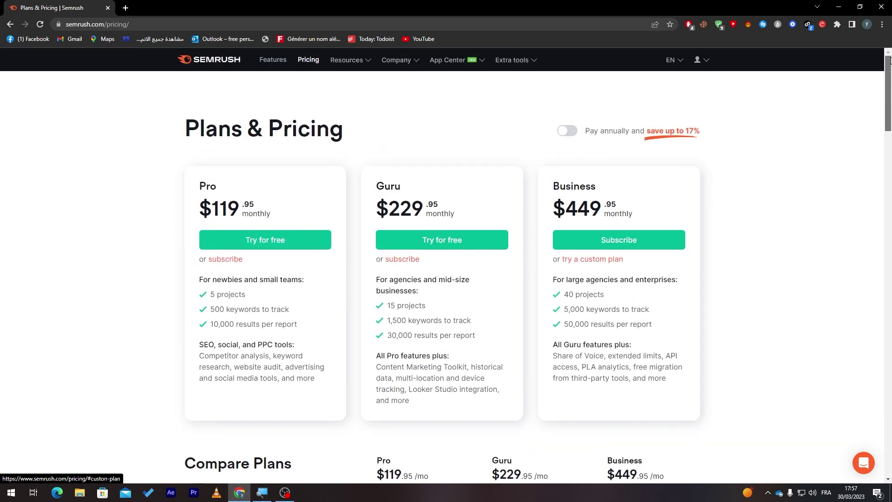
Log out of Semrush and sign back in via Sign Up with a Google account
left_click(701, 62)
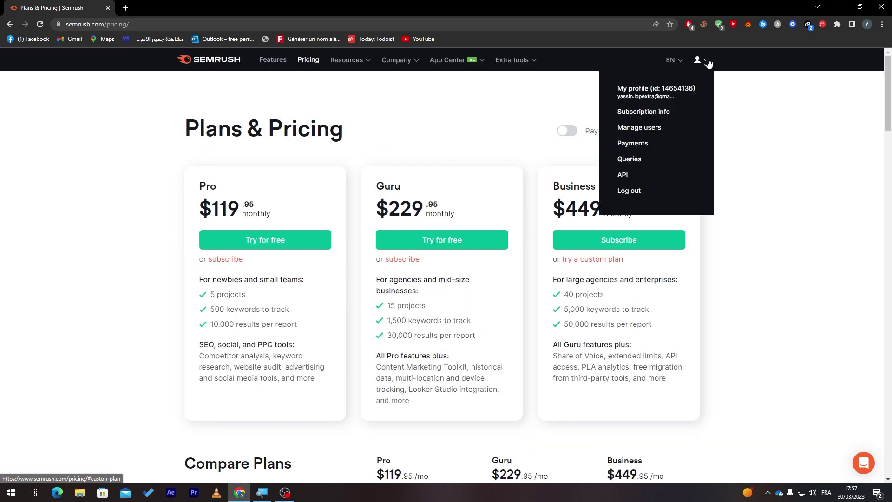
left_click(642, 191)
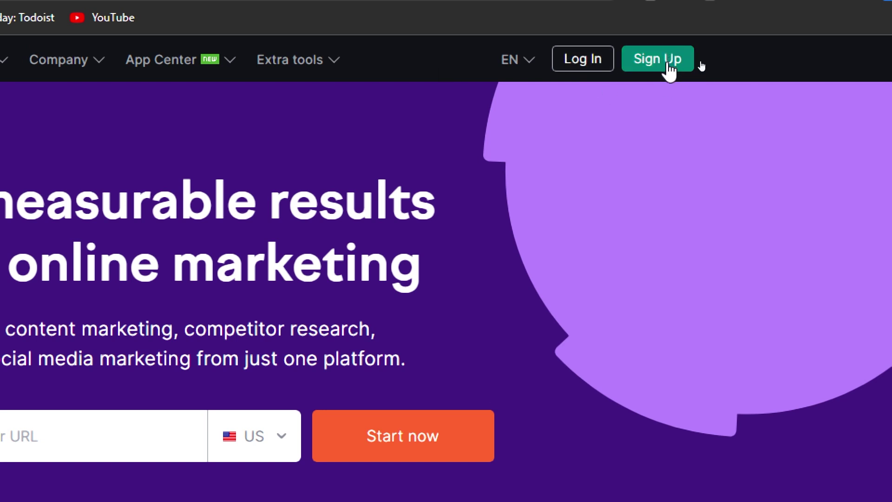
left_click(669, 65)
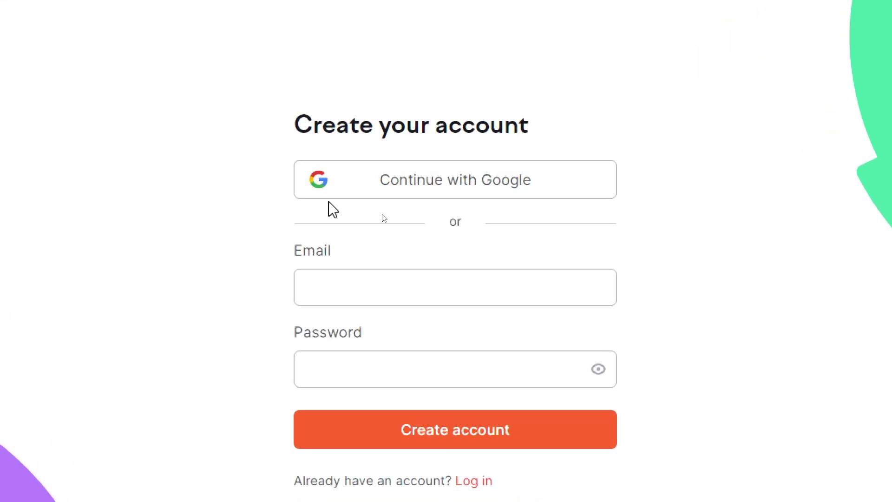
left_click(462, 191)
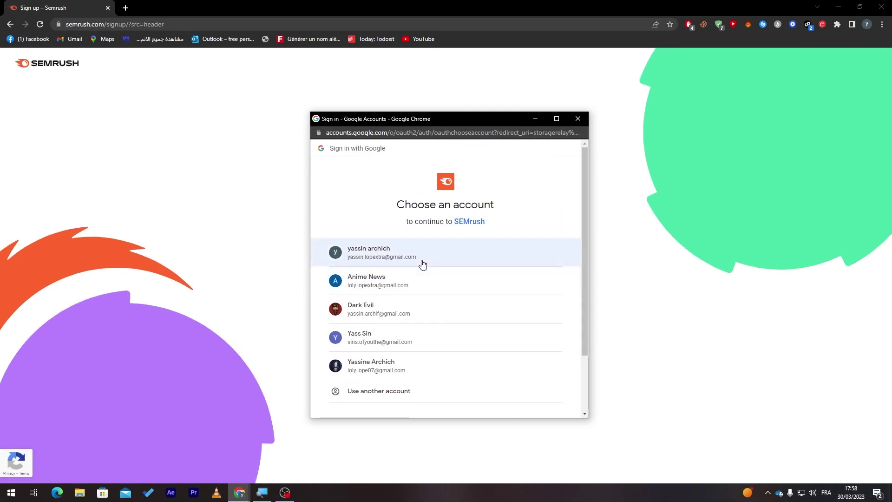
left_click(422, 264)
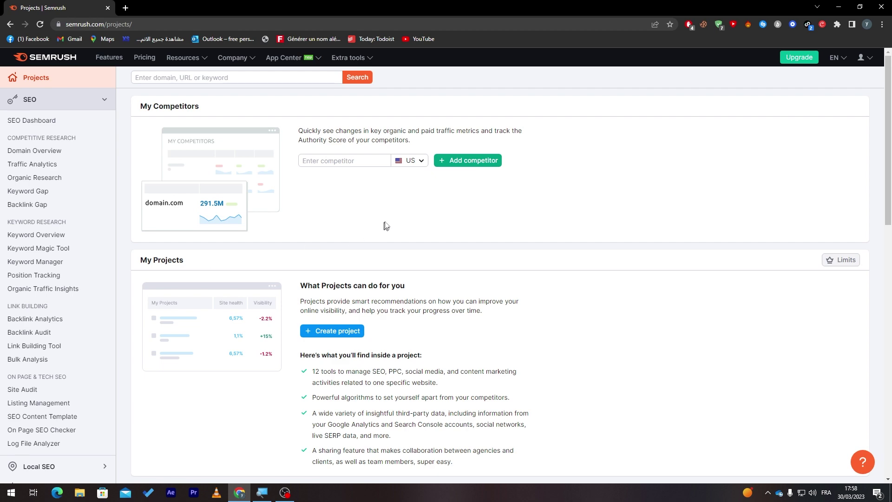
Start a new project and focus the Domain field, noting subfolders aren't supported
left_click_drag(890, 101, 890, 157)
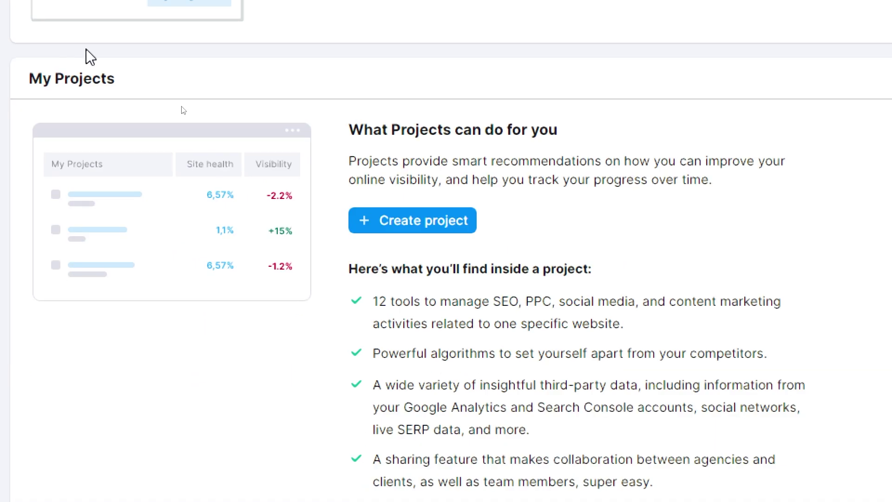
left_click(415, 226)
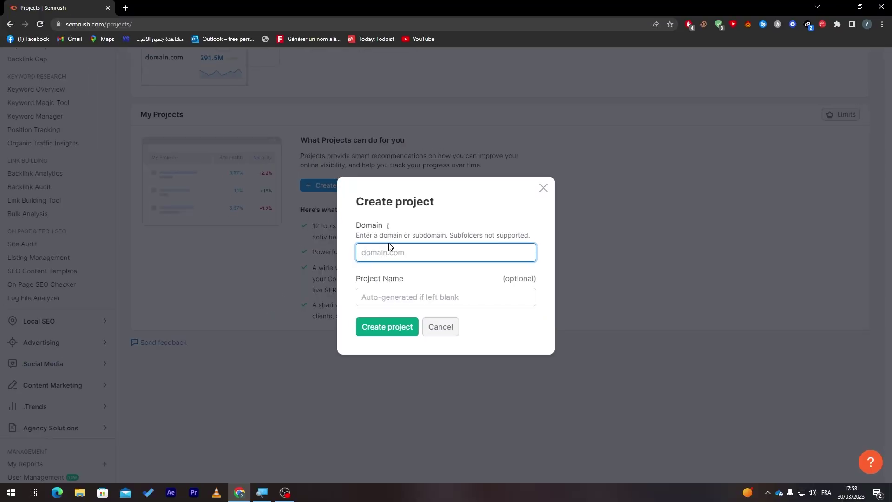
triple_click(431, 236)
left_click(430, 240)
left_click(430, 226)
left_click(430, 226)
left_click_drag(432, 231, 511, 237)
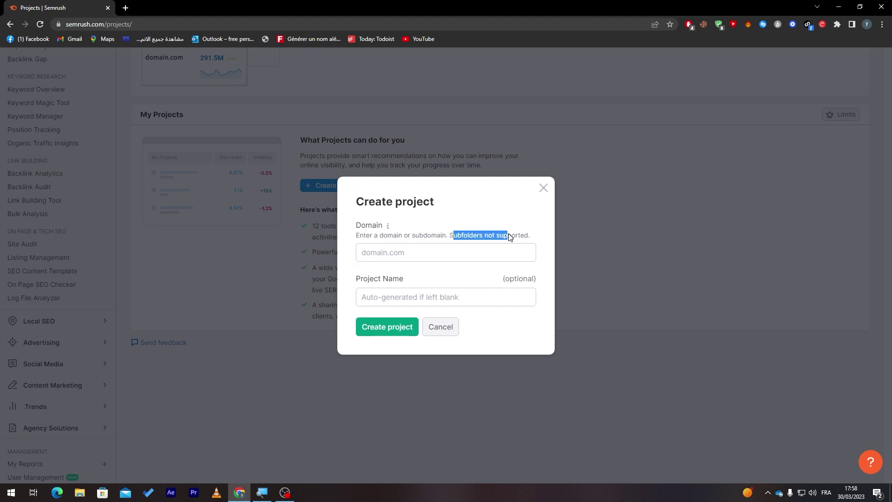
left_click(533, 236)
left_click(430, 234)
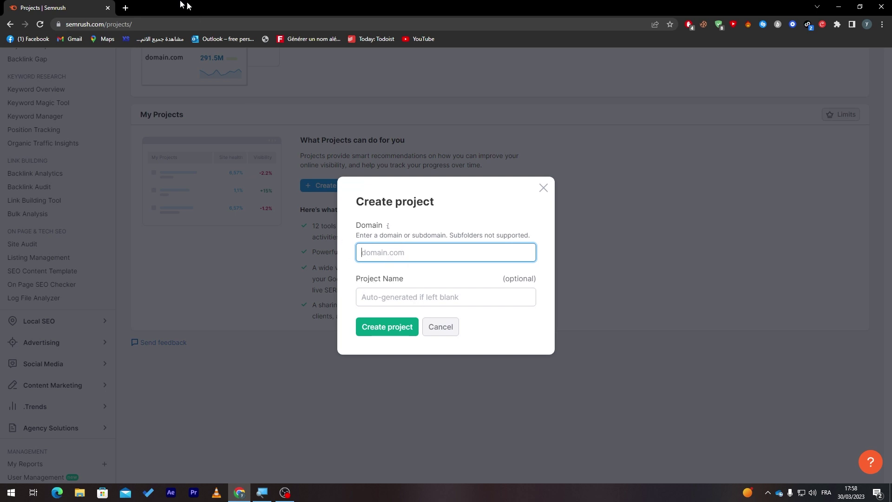
type("www.hespress.com")
left_click(381, 297)
type("Tutorial project")
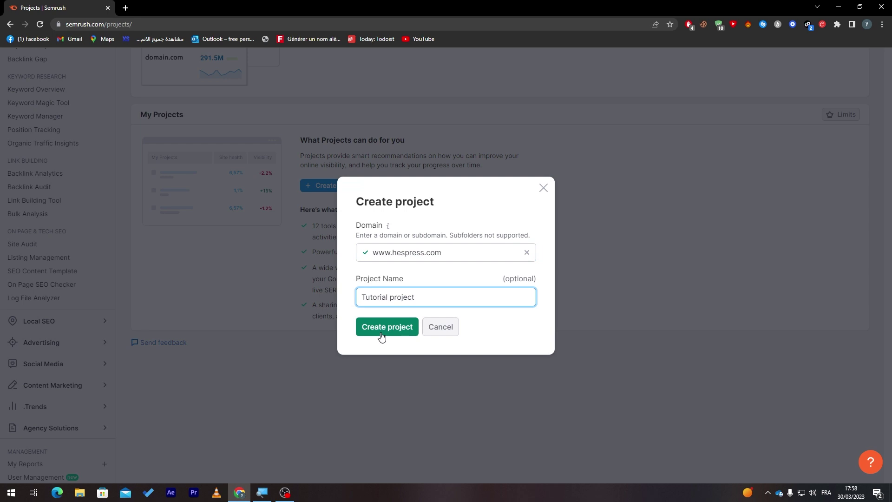
left_click(382, 328)
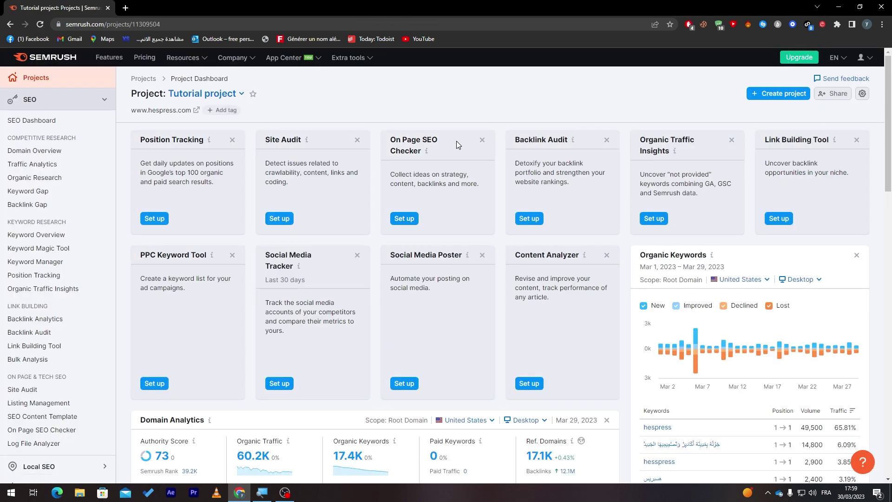
Scroll the Tutorial project dashboard and launch Position Tracking setup for hespress.com
left_click_drag(889, 159, 889, 198)
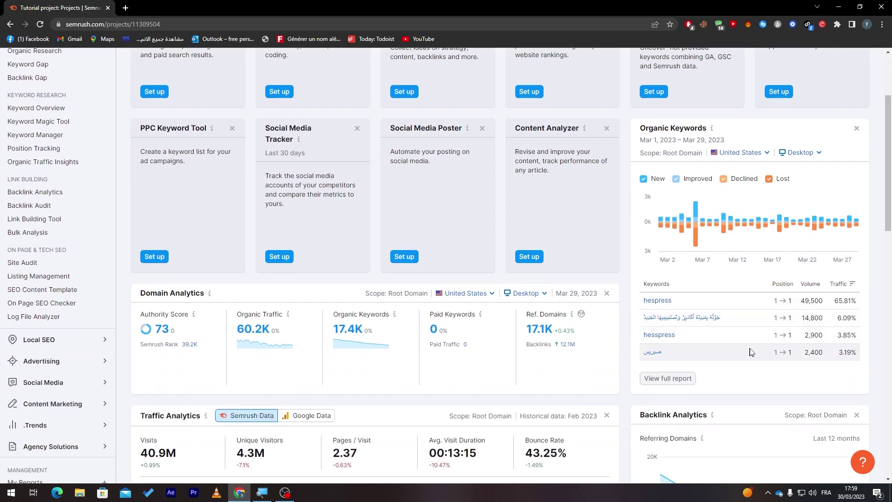
left_click_drag(889, 176, 891, 140)
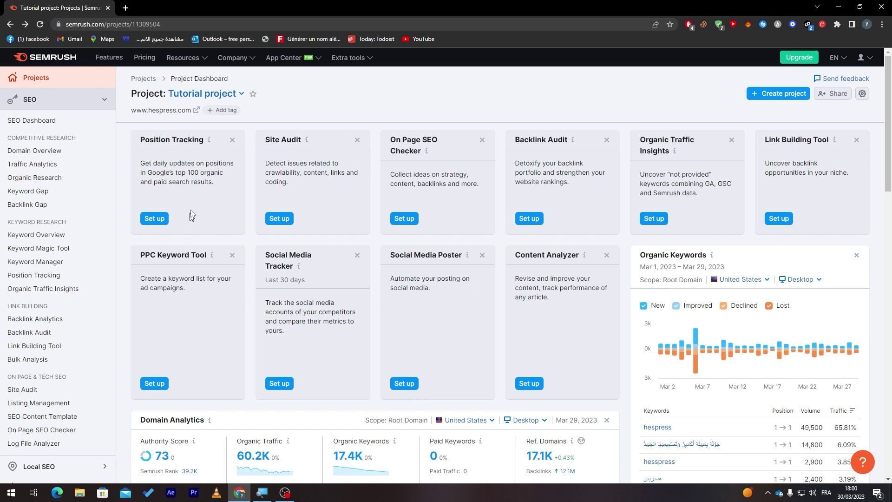
left_click(156, 222)
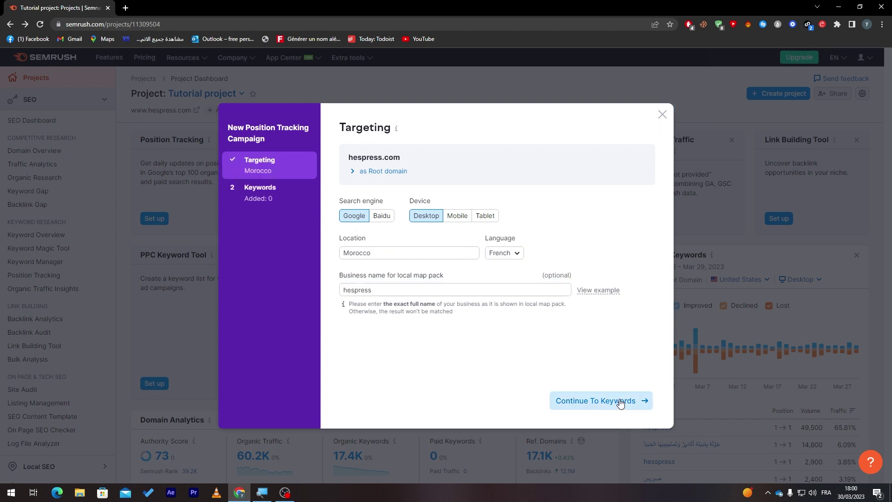
Confirm Morocco targeting and move to the keyword list, leaving hespress 24 untagged
left_click(630, 405)
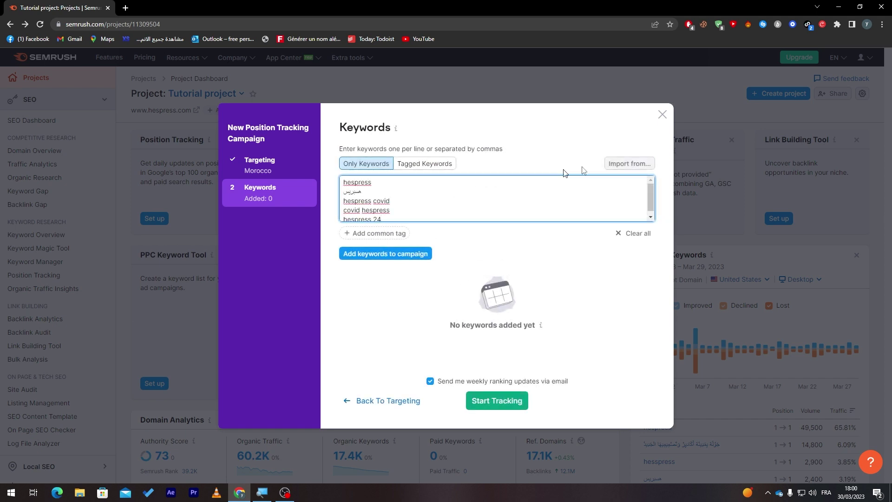
left_click(409, 327)
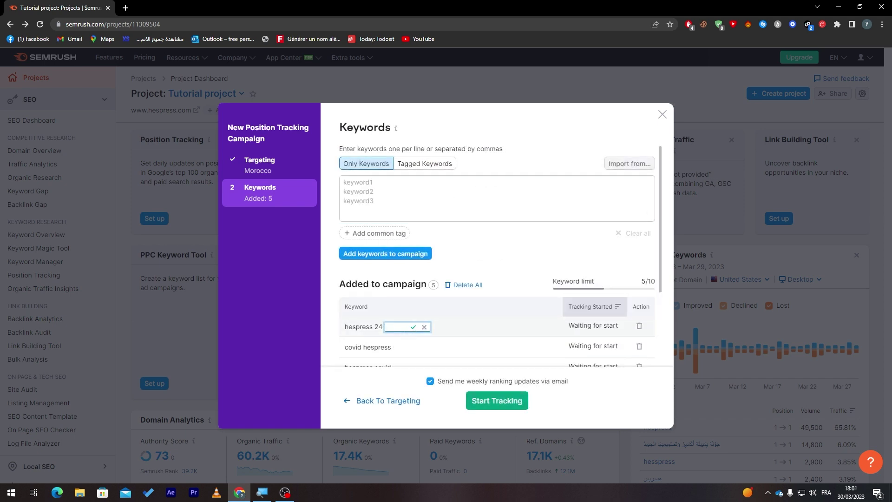
left_click_drag(640, 297, 662, 329)
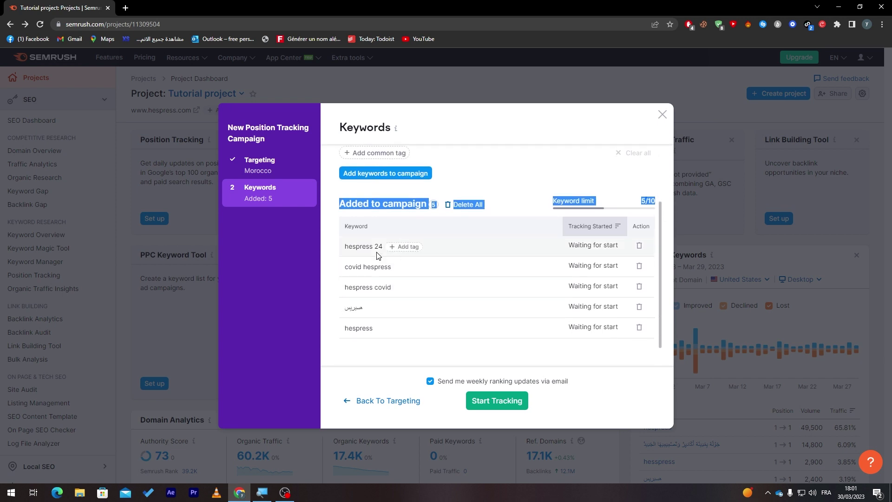
left_click(408, 246)
left_click(413, 246)
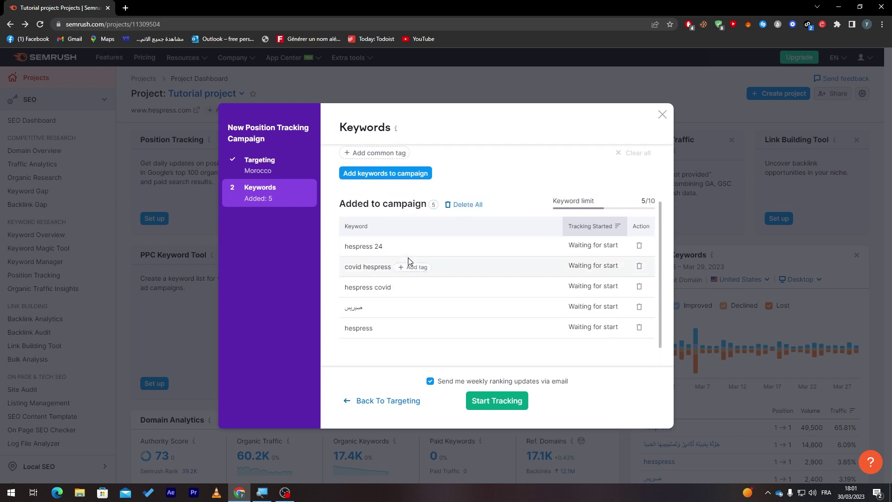
Tag covid hespress as 'good' and start tracking the five keywords
left_click(404, 268)
type("good")
key("Return")
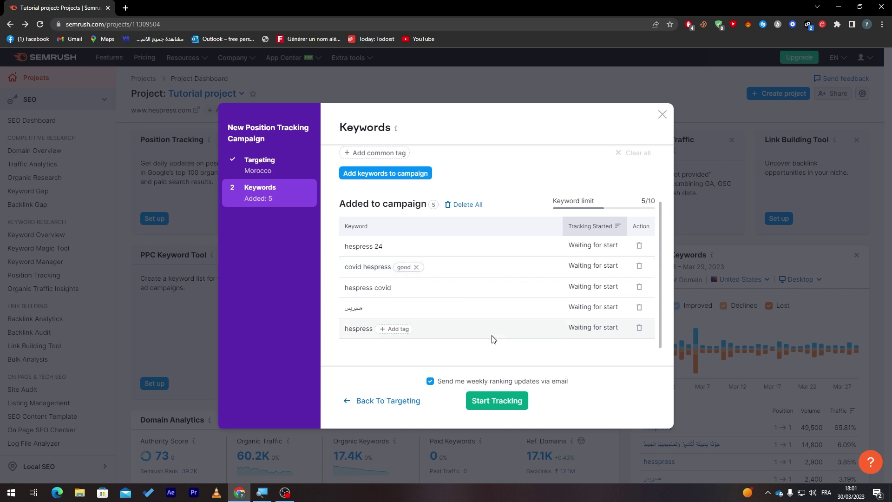
left_click(495, 408)
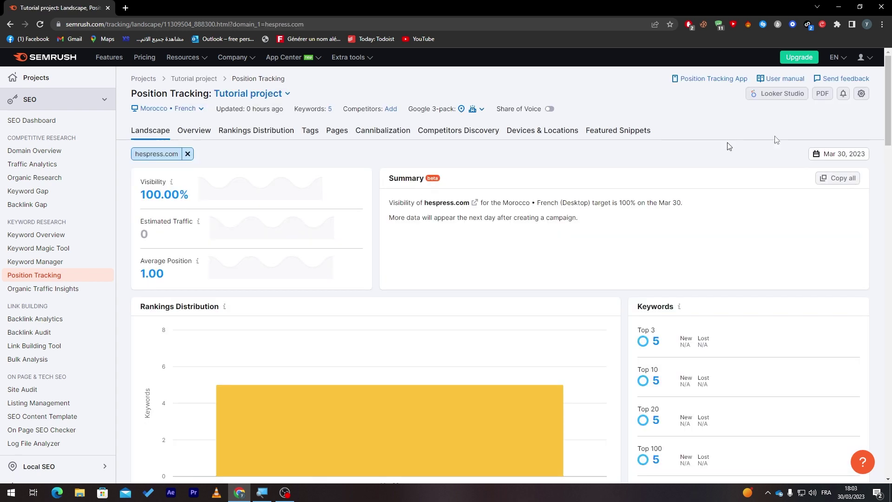
mouse_move(890, 128)
left_mouse_down()
mouse_move(890, 435)
mouse_move(890, 139)
mouse_move(874, 114)
left_mouse_up()
mouse_move(211, 185)
mouse_move(888, 103)
left_mouse_down()
mouse_move(889, 136)
mouse_move(890, 100)
left_mouse_up()
Run Keyword Overview on the example keyword 'loans'
mouse_move(559, 378)
left_click(65, 236)
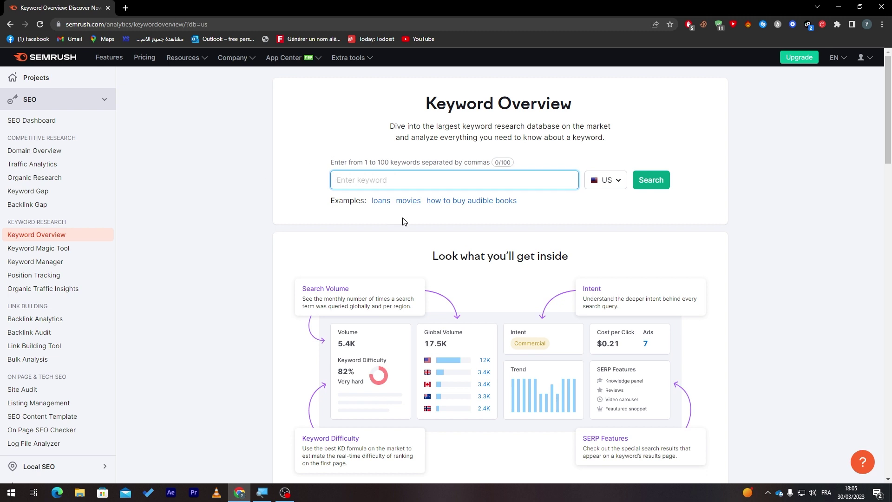
left_click(382, 201)
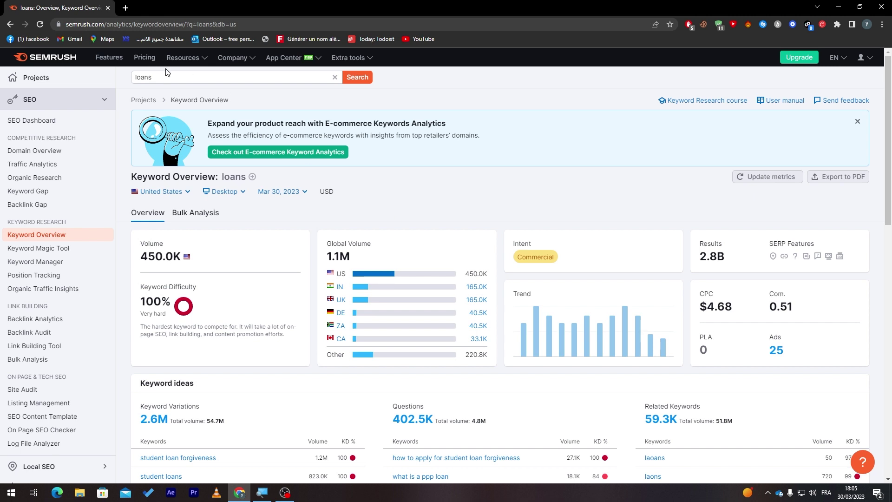
mouse_move(360, 294)
Review the loans metrics, CPC $4.68 and 25 Ads, down to SERP Analysis
scroll(625, 268, "down", 2)
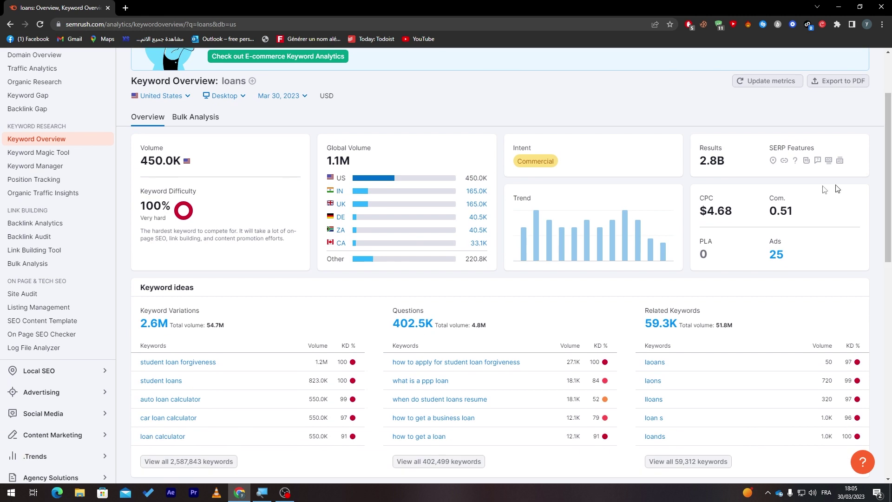
double_click(738, 218)
mouse_move(740, 216)
left_mouse_down()
mouse_move(698, 205)
mouse_move(733, 211)
left_mouse_up()
left_click(698, 206)
left_click_drag(767, 258, 780, 255)
left_click(786, 255)
scroll(887, 135, "up", 2)
scroll(887, 135, "down", 2)
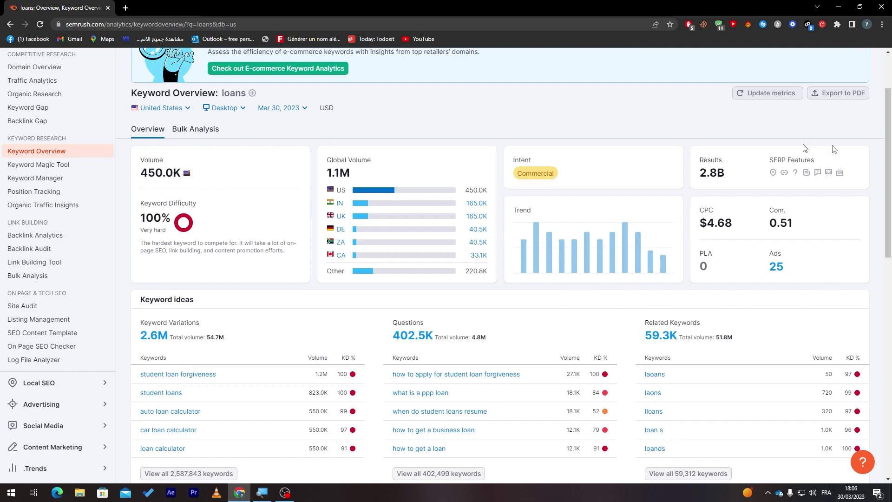
scroll(883, 107, "up", 2)
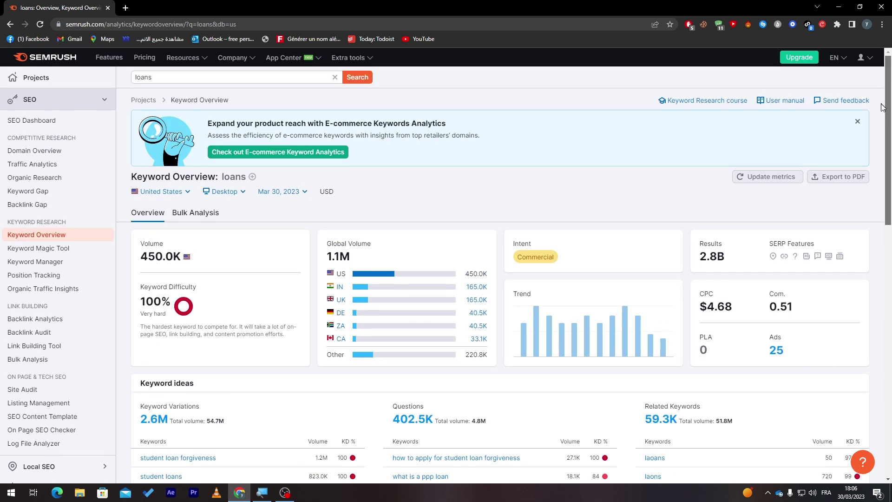
scroll(882, 107, "down", 5)
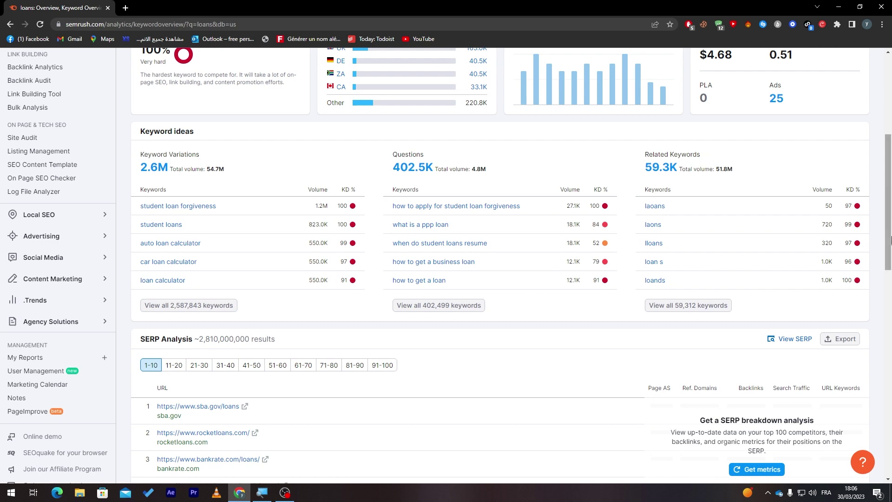
scroll(169, 145, "up", 5)
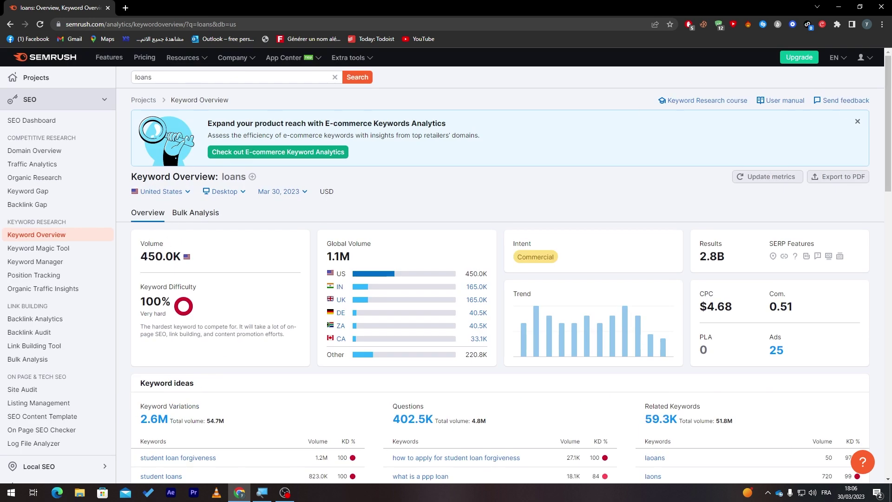
left_click_drag(889, 124, 890, 192)
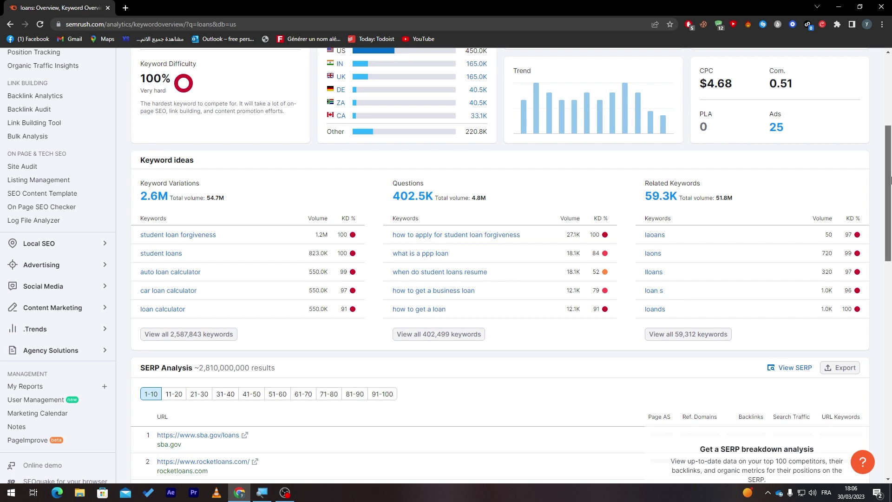
left_click_drag(890, 180, 890, 254)
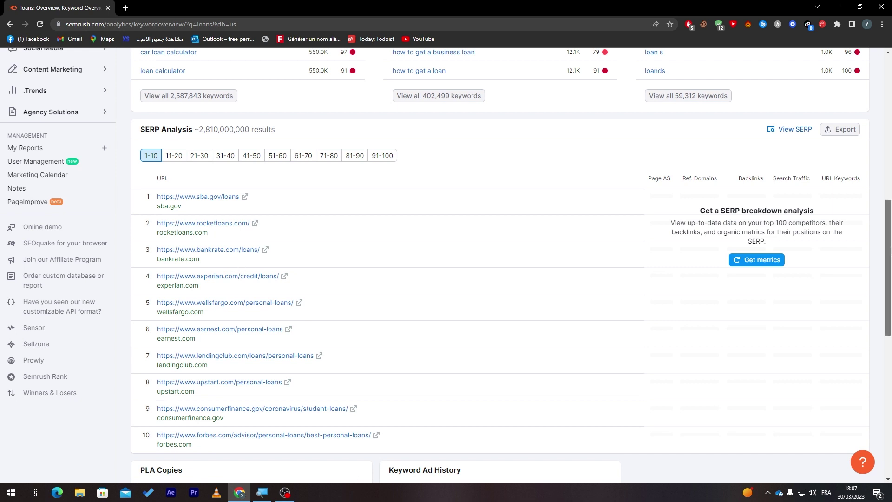
mouse_move(889, 273)
left_mouse_down()
mouse_move(889, 314)
mouse_move(890, 272)
left_mouse_up()
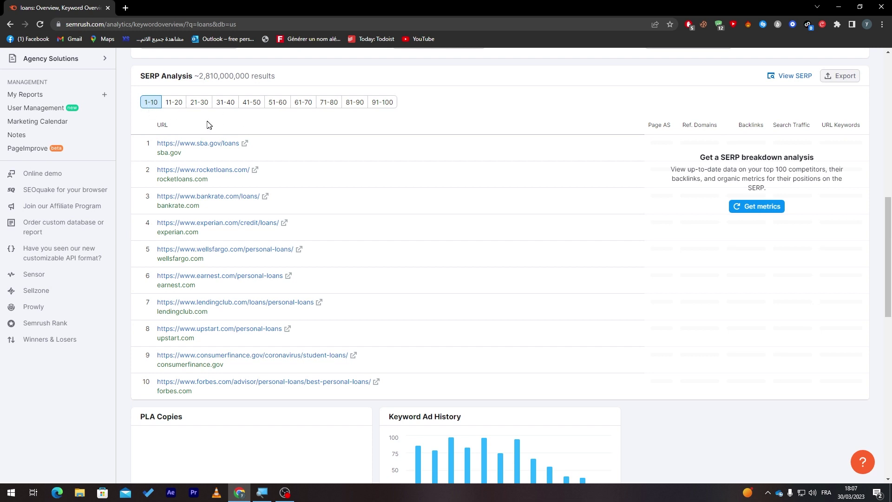
Page through loans search results 21-30 up to 91-100, then scroll back up
left_click(199, 103)
left_click(251, 103)
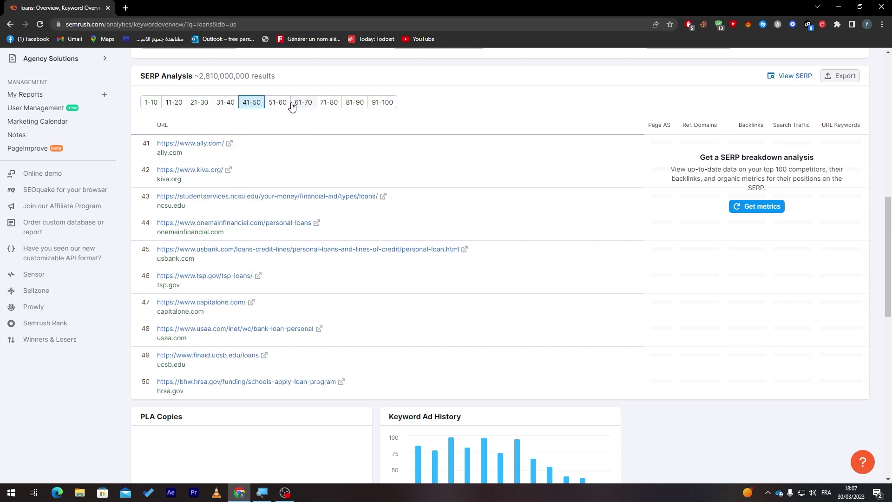
left_click(303, 102)
left_click(329, 102)
left_click(353, 102)
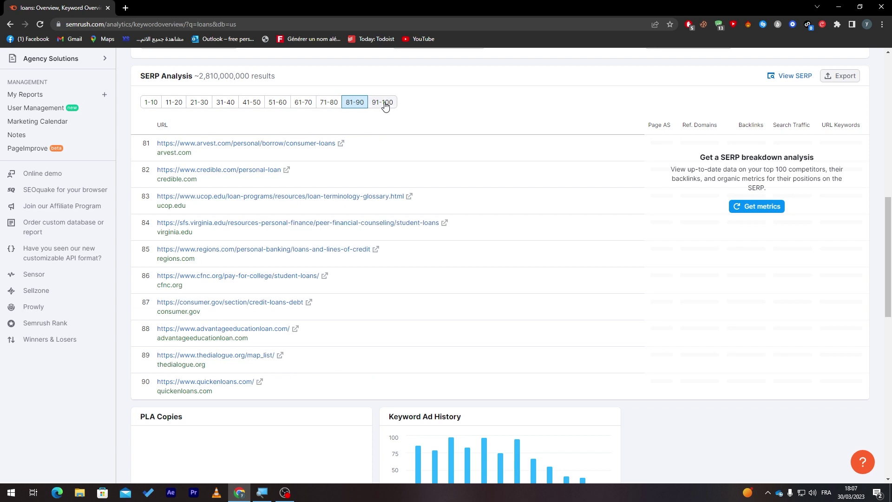
left_click(384, 102)
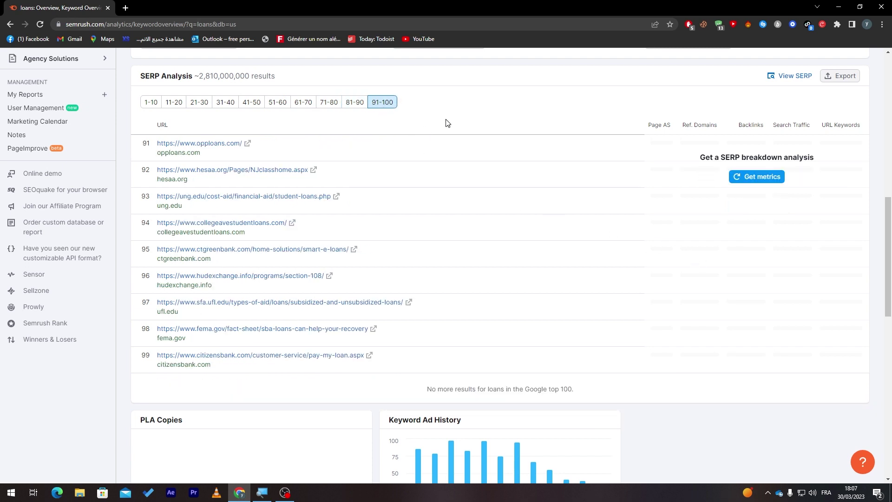
left_click_drag(887, 293, 872, 147)
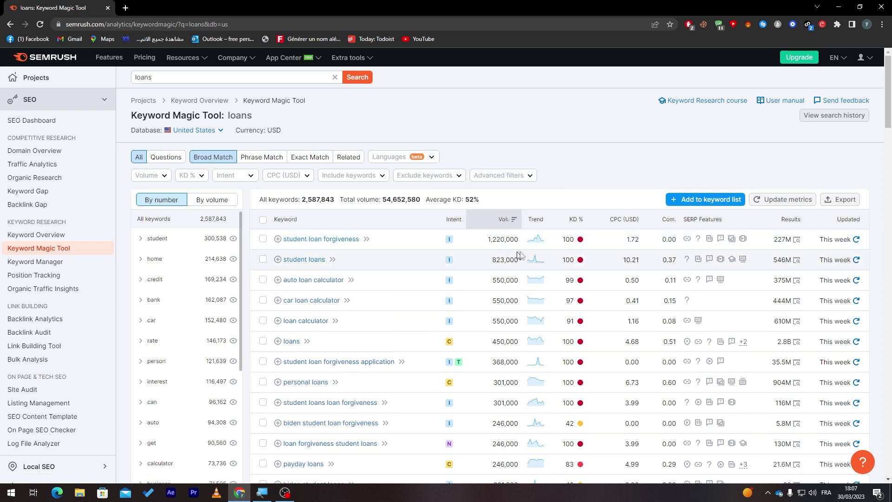
mouse_move(538, 221)
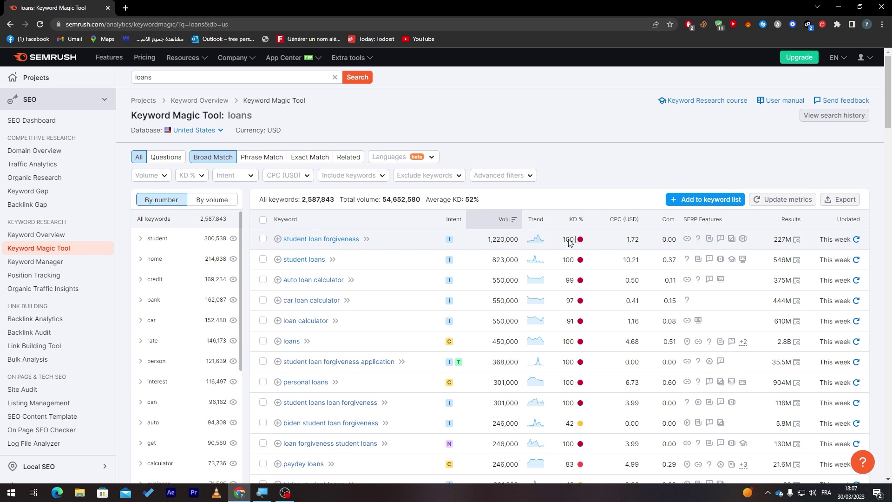
mouse_move(573, 238)
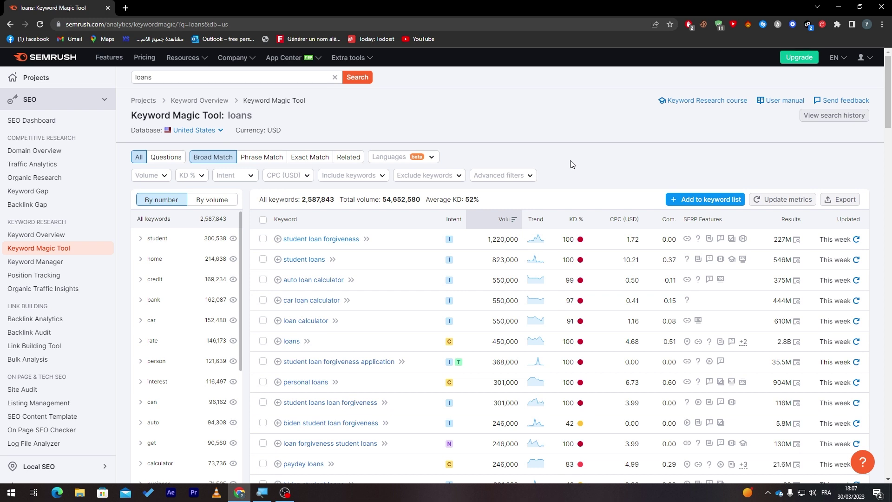
left_click_drag(281, 238, 384, 246)
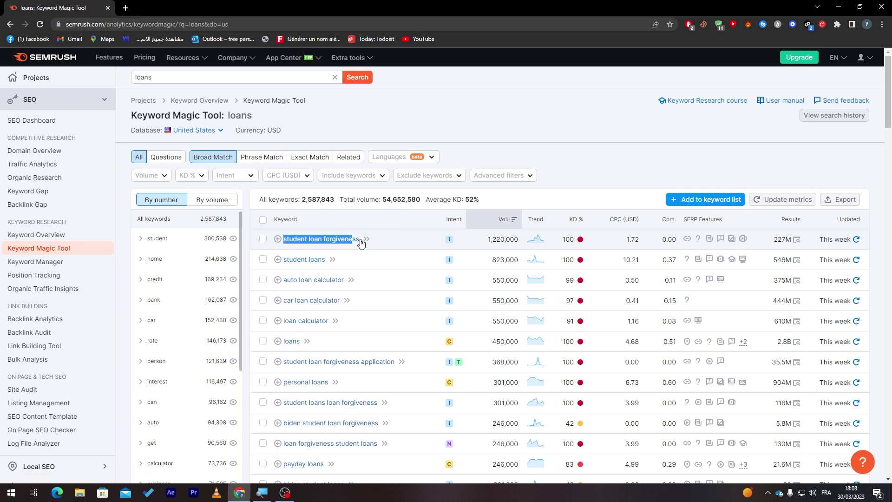
left_click(602, 152)
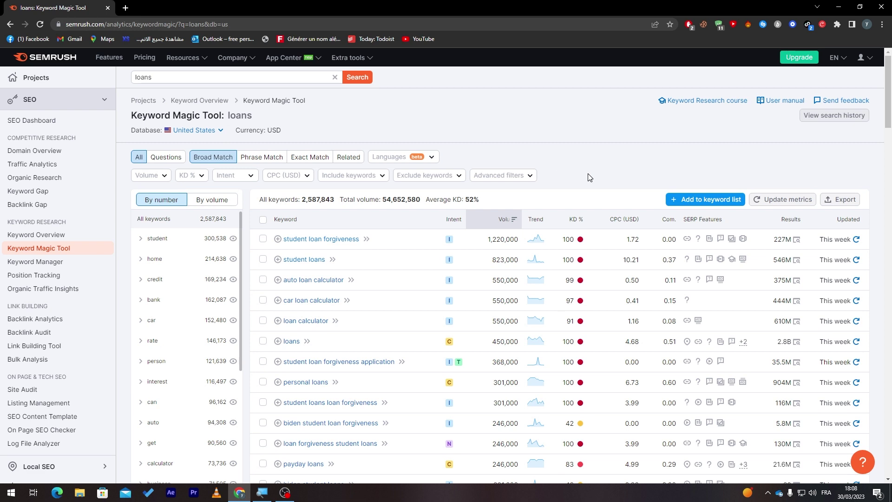
left_click_drag(639, 261, 623, 260)
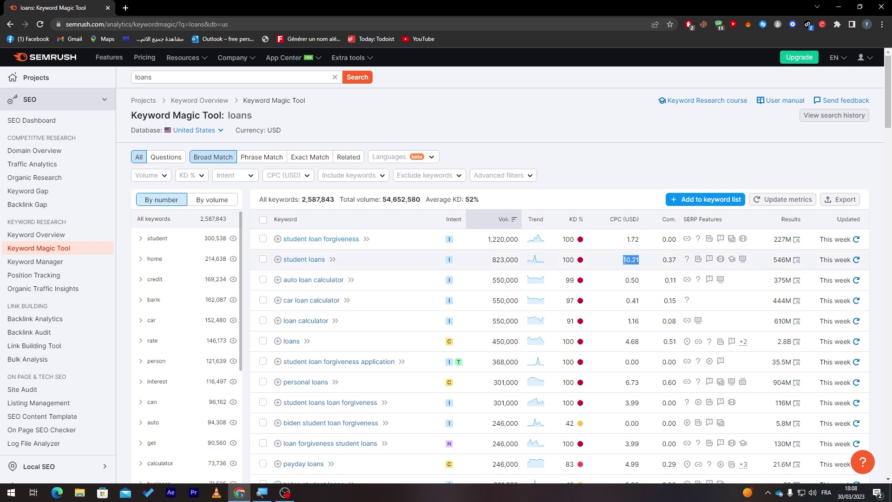
left_click(623, 260)
left_click_drag(623, 261, 644, 261)
left_click(646, 261)
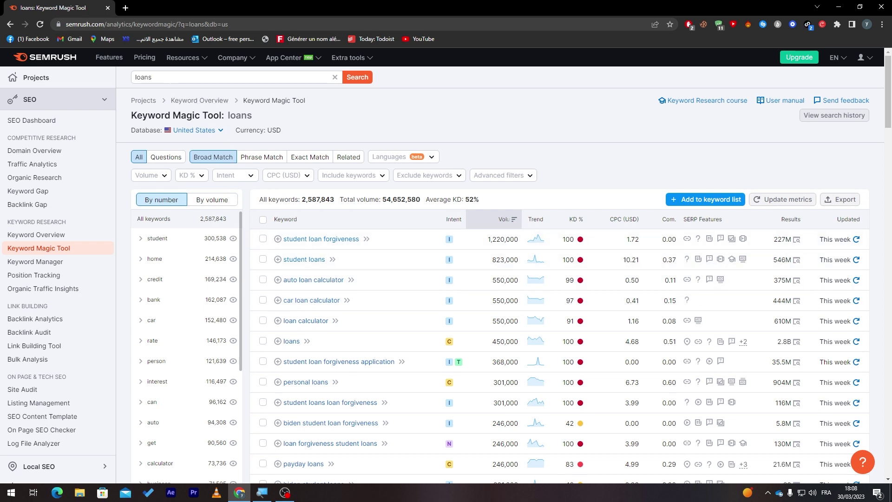
left_click_drag(773, 239, 791, 239)
mouse_move(889, 113)
left_mouse_down()
mouse_move(890, 133)
mouse_move(891, 126)
left_mouse_up()
left_click_drag(823, 157, 846, 325)
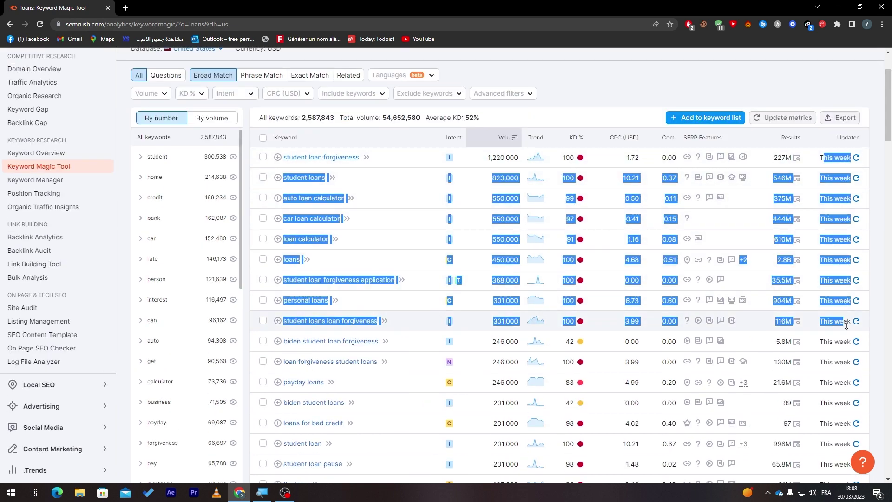
left_click(852, 451)
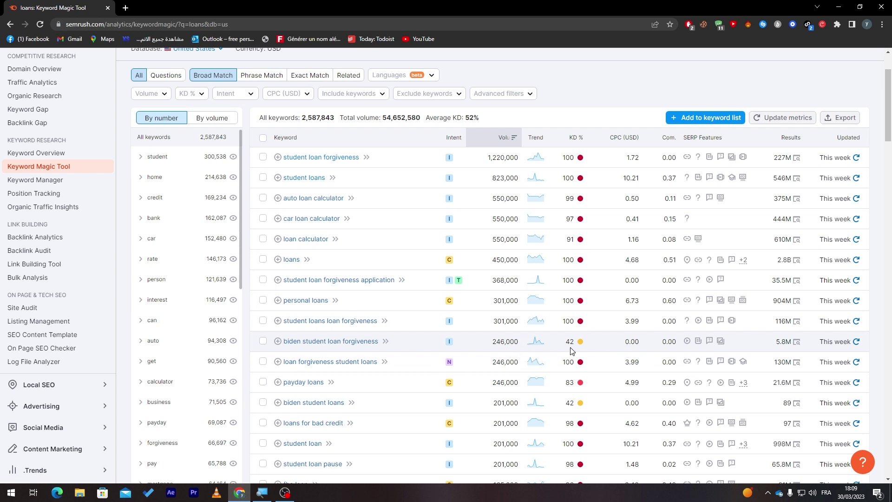
mouse_move(584, 344)
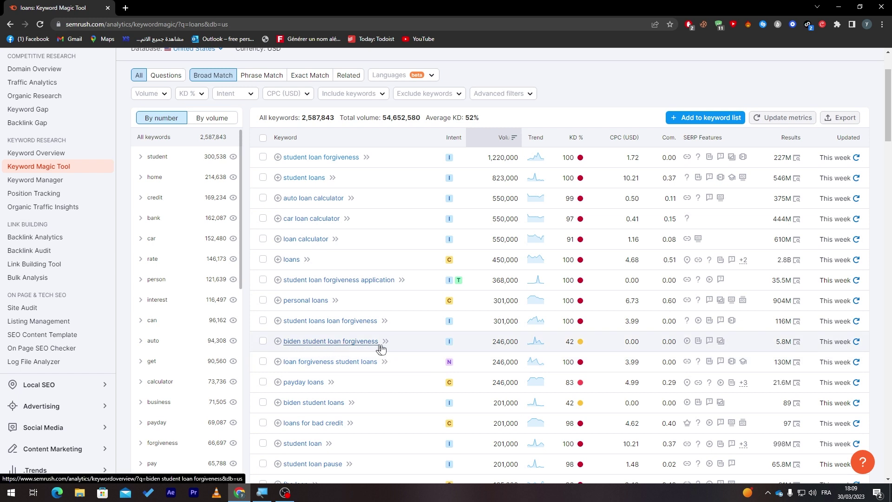
double_click(568, 341)
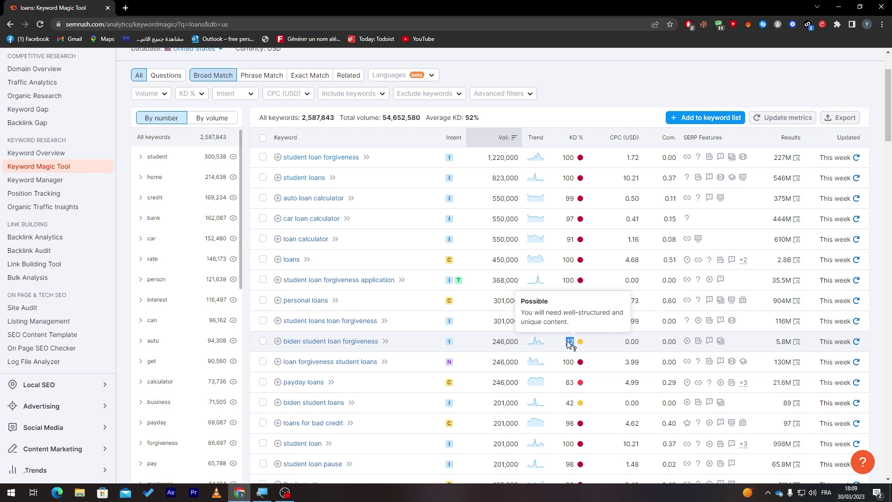
left_click_drag(593, 365, 563, 368)
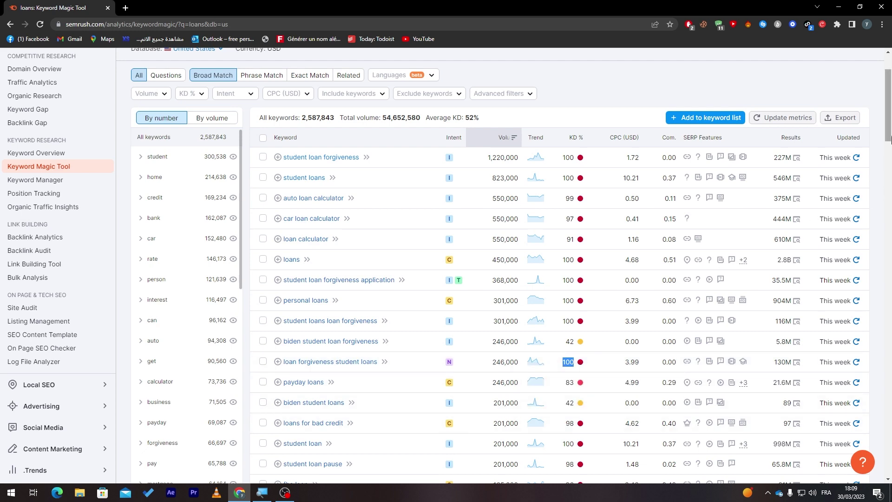
left_click_drag(889, 134, 884, 173)
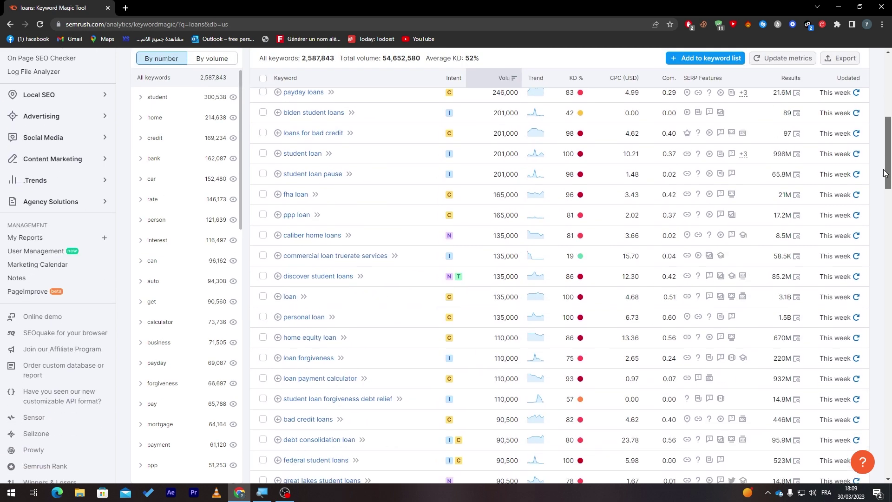
Inspect CPC values like 15.70 for commercial loan truerate services and debt consolidation loan
mouse_move(581, 257)
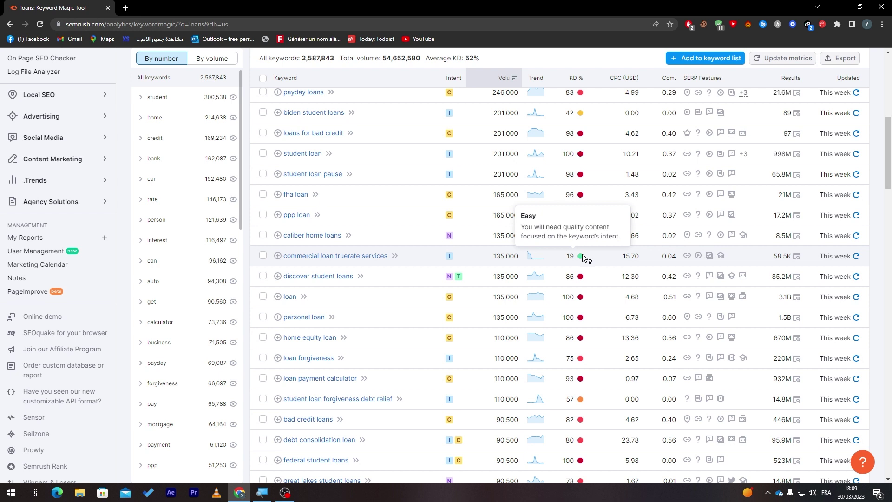
left_click_drag(640, 256, 622, 256)
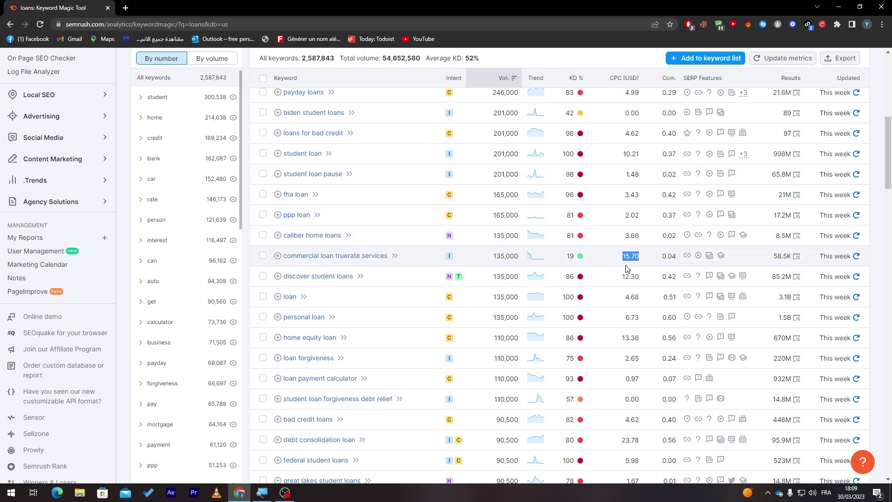
left_click_drag(615, 441, 632, 438)
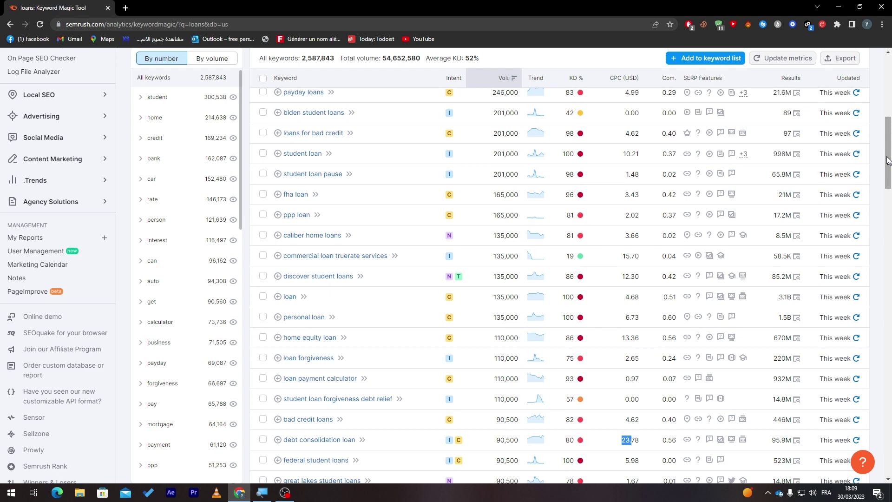
scroll(760, 152, "up", 10)
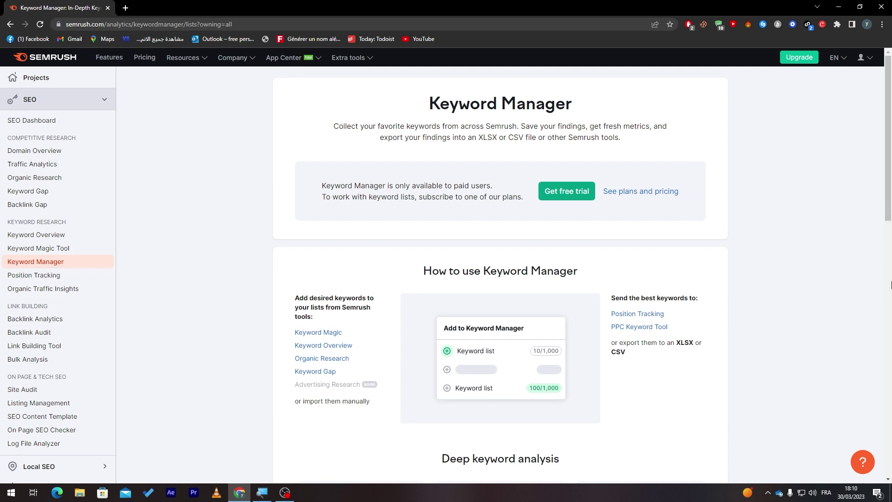
left_click(890, 245)
scroll(890, 245, "up", 7)
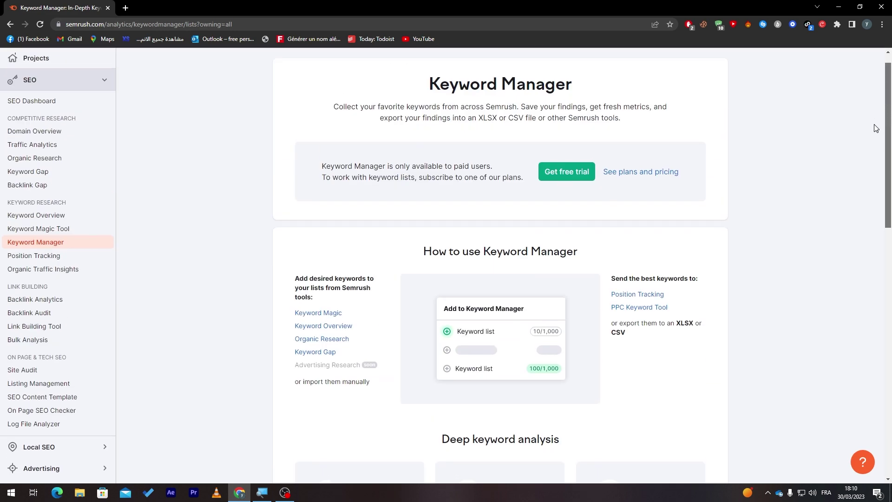
scroll(877, 193, "down", 4)
scroll(877, 193, "down", 4)
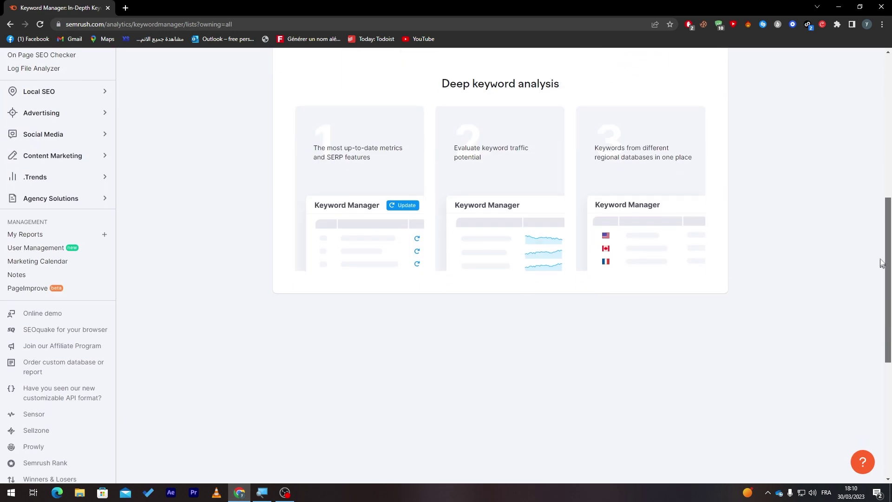
scroll(875, 237, "up", 1)
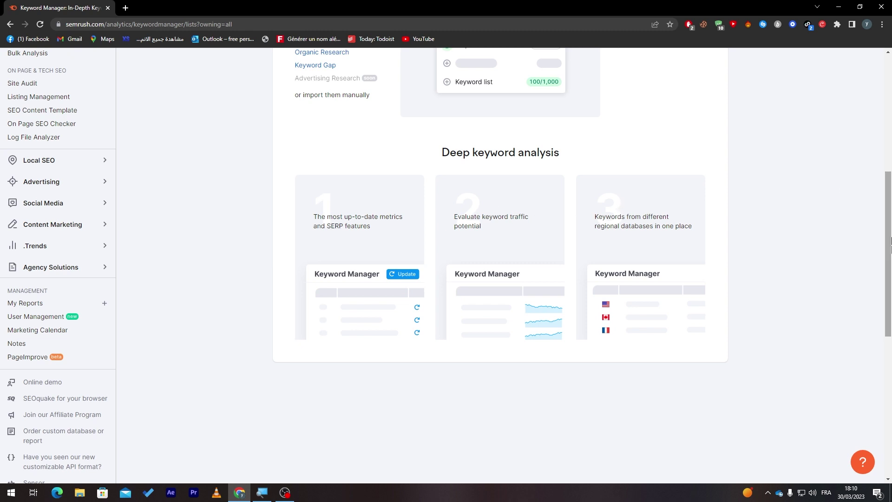
left_click_drag(888, 255, 888, 139)
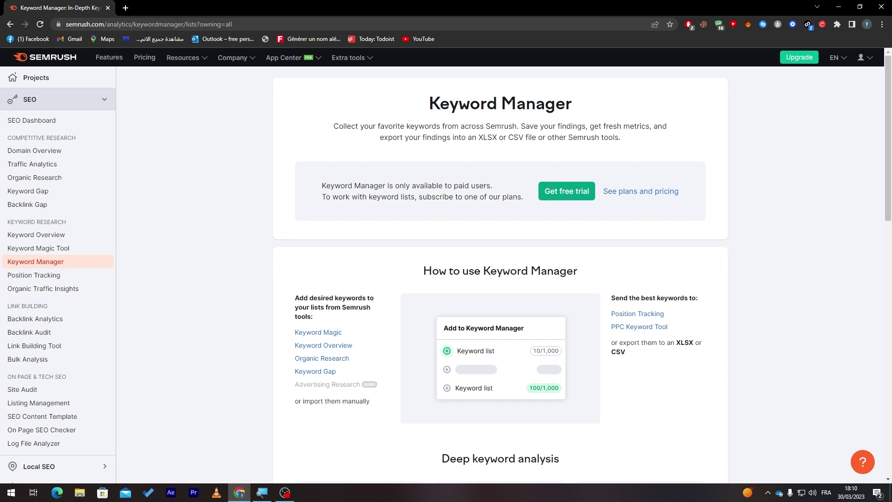
left_click(798, 57)
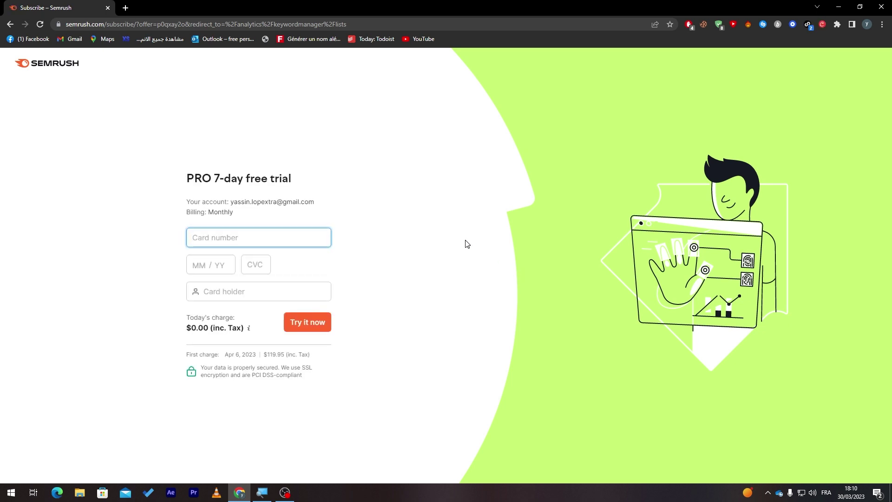
left_click(189, 194)
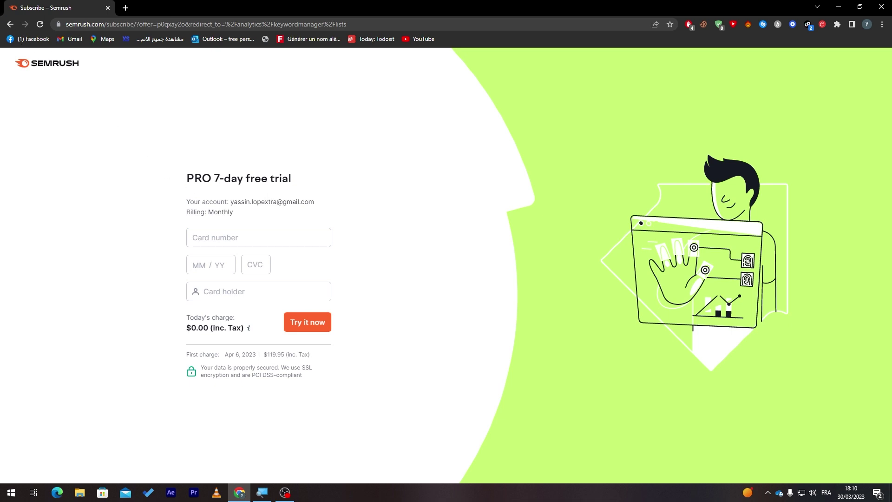
left_click(9, 24)
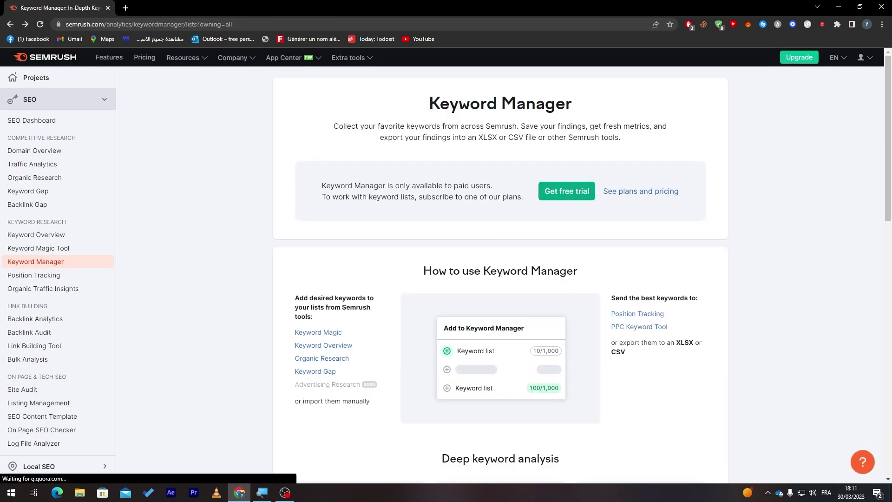